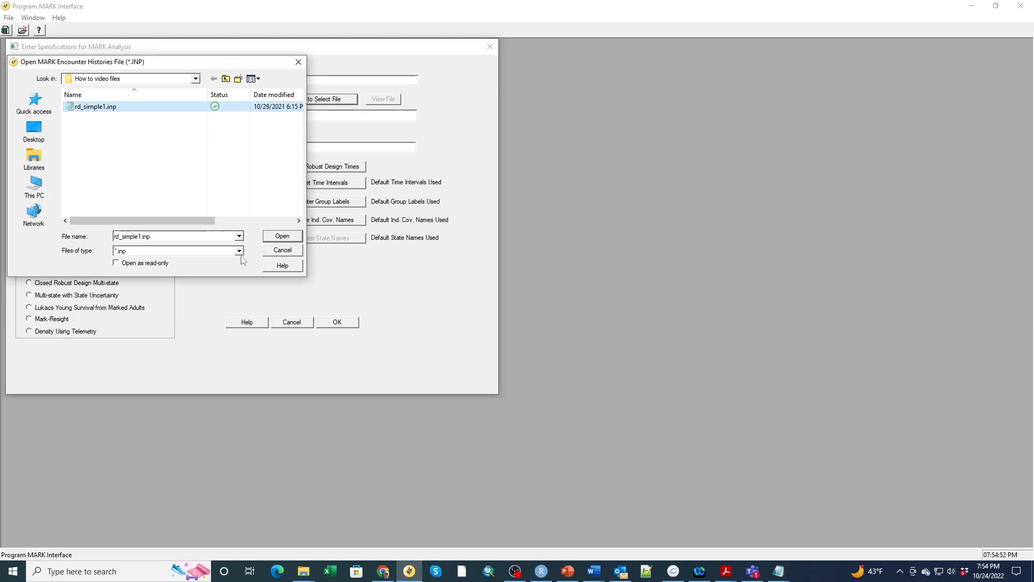
Load rd_simple1.inp as the encounter histories file for the Robust Design analysis
{"action": "left_click", "coordinate": [281, 237]}
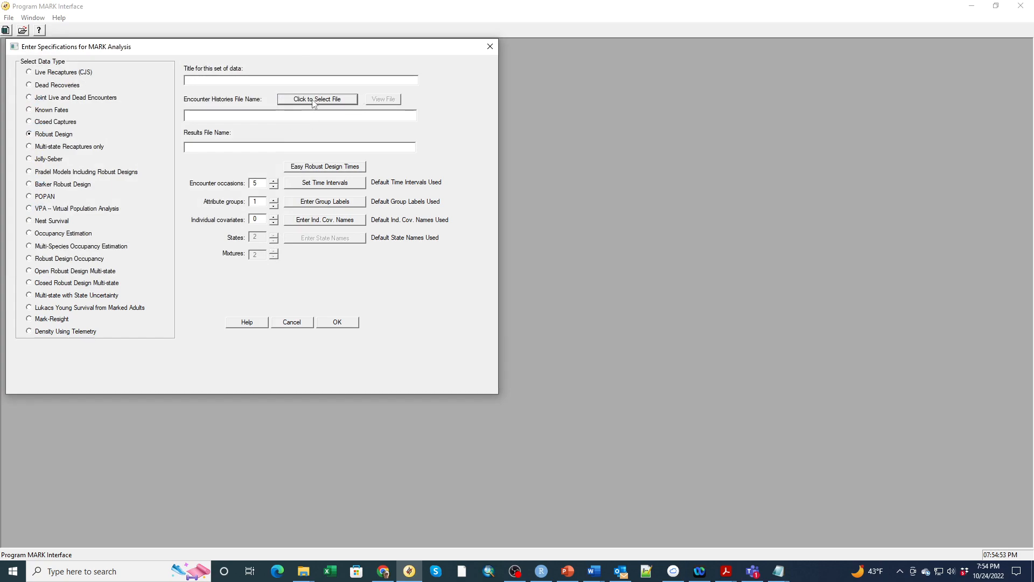
{"action": "left_click", "coordinate": [314, 101]}
{"action": "left_click", "coordinate": [100, 107]}
{"action": "left_click", "coordinate": [275, 237]}
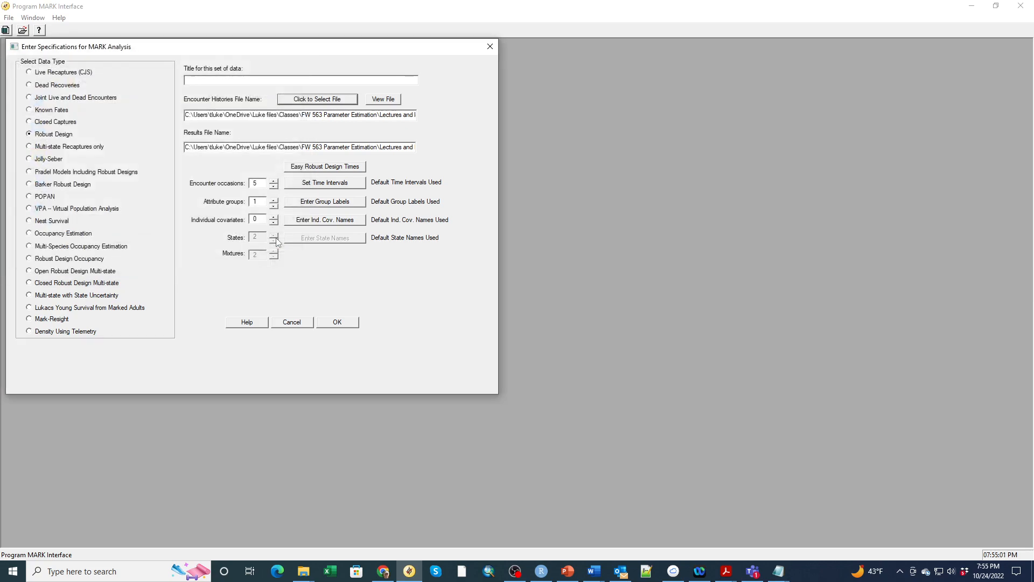
Title the data set RDsimple and inspect the contents of its encounter histories file
{"action": "left_click", "coordinate": [287, 80]}
{"action": "type", "text": "RDsimple"}
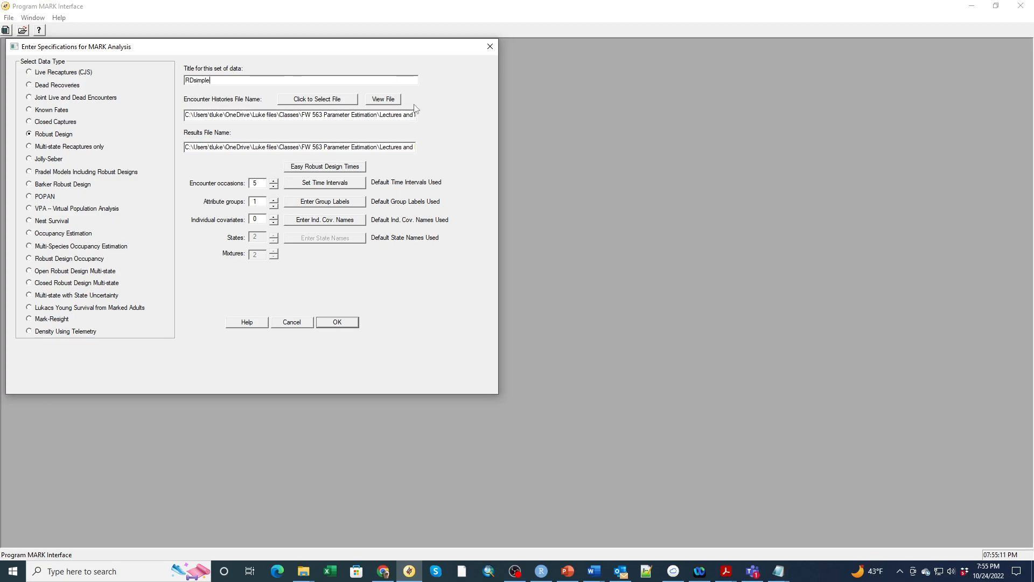
{"action": "left_click", "coordinate": [385, 100]}
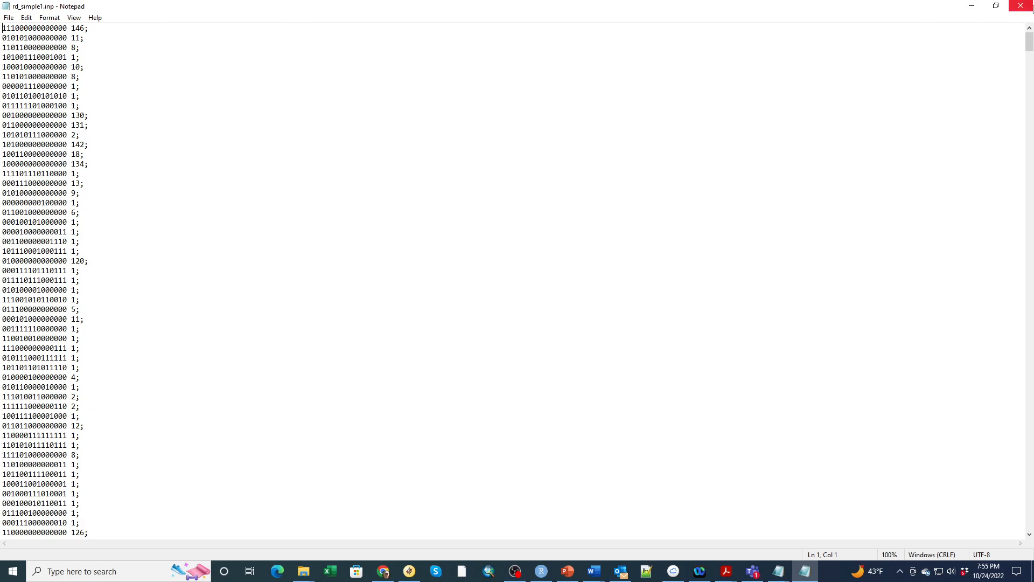
{"action": "left_click", "coordinate": [1022, 7]}
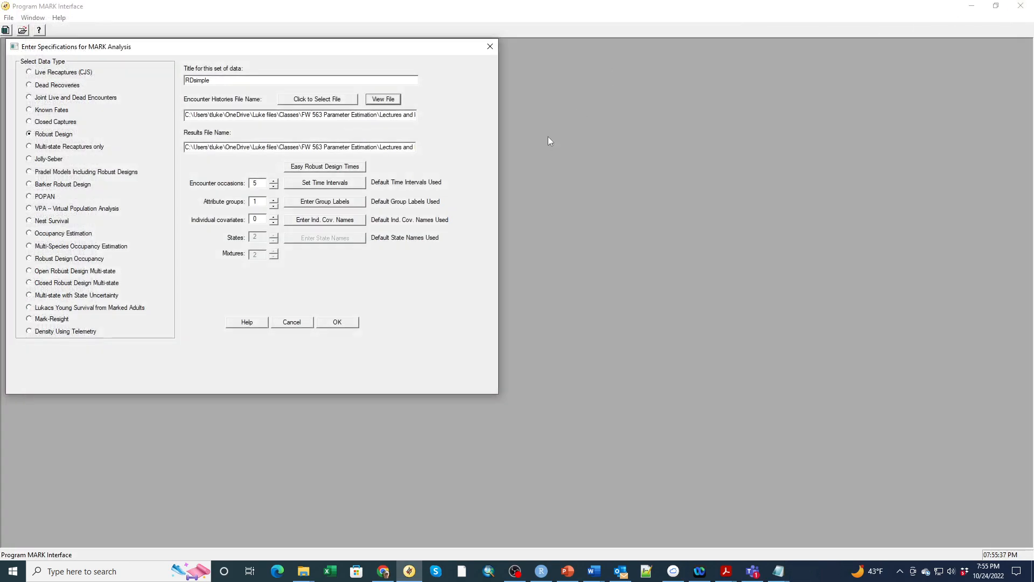
Set 15 encounter occasions and divide them into 5 primary occasions with 3 secondary occasions each
{"action": "double_click", "coordinate": [261, 184]}
{"action": "type", "text": "1"}
{"action": "left_click", "coordinate": [322, 168]}
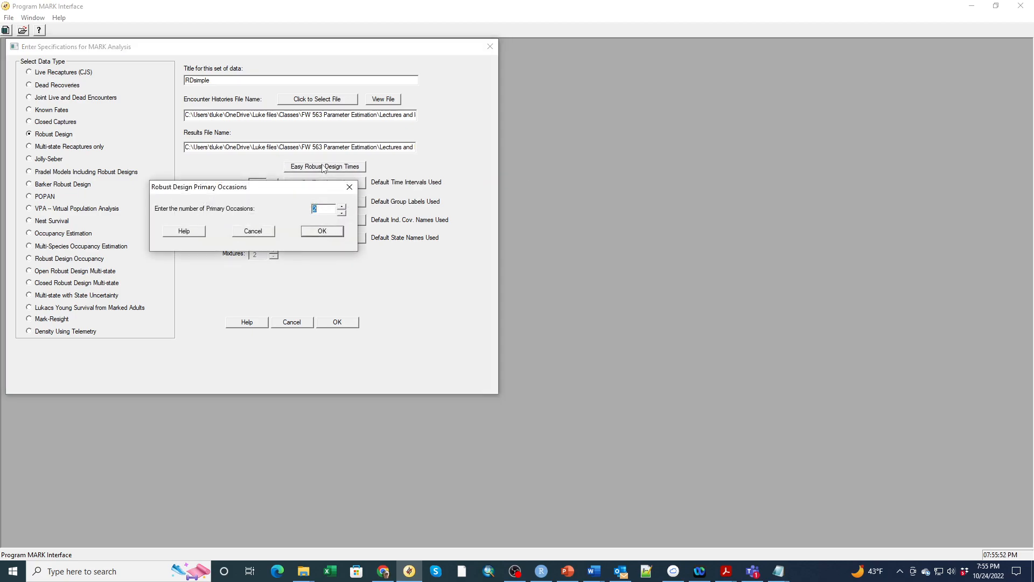
{"action": "type", "text": "5"}
{"action": "left_click", "coordinate": [322, 232]}
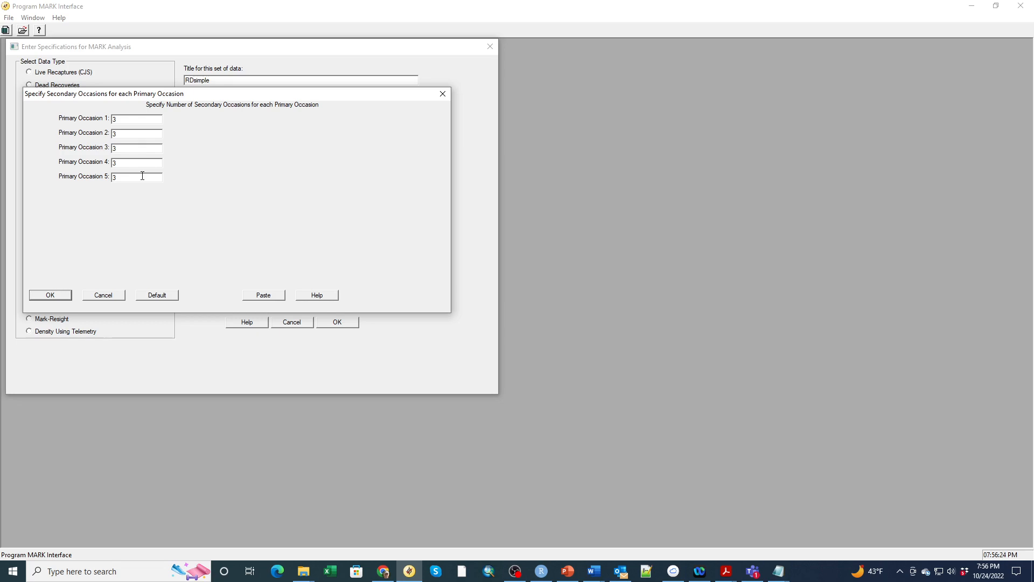
{"action": "double_click", "coordinate": [129, 152]}
{"action": "left_click", "coordinate": [61, 297]}
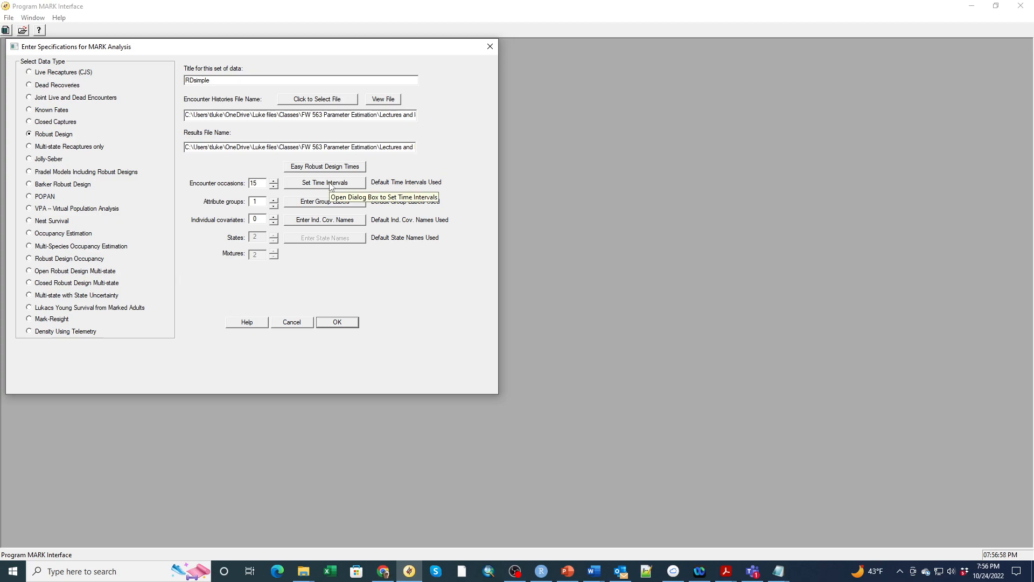
Accept time intervals of 1 at positions 3, 6, 9 and 12 and 0 elsewhere, and create the analysis with its results database
{"action": "left_click", "coordinate": [330, 186]}
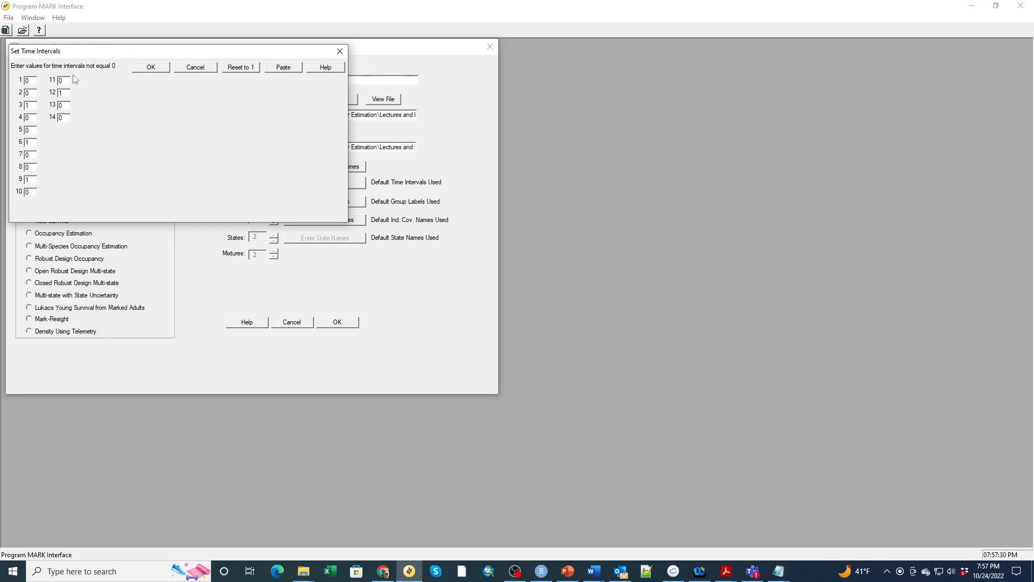
{"action": "double_click", "coordinate": [29, 108]}
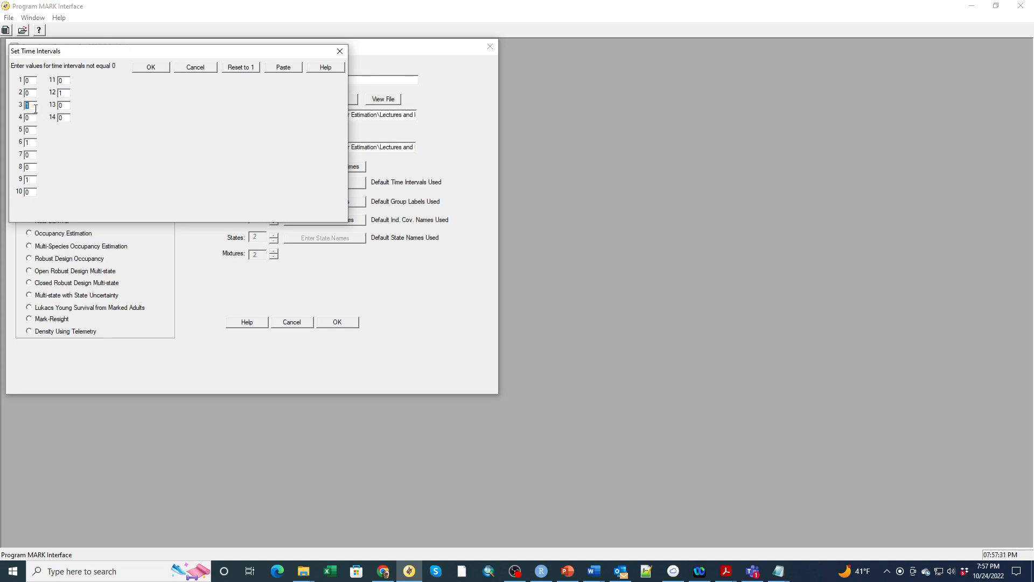
{"action": "double_click", "coordinate": [29, 142]}
{"action": "double_click", "coordinate": [32, 179]}
{"action": "left_click", "coordinate": [32, 105]}
{"action": "left_click", "coordinate": [33, 106]}
{"action": "left_click", "coordinate": [151, 67]}
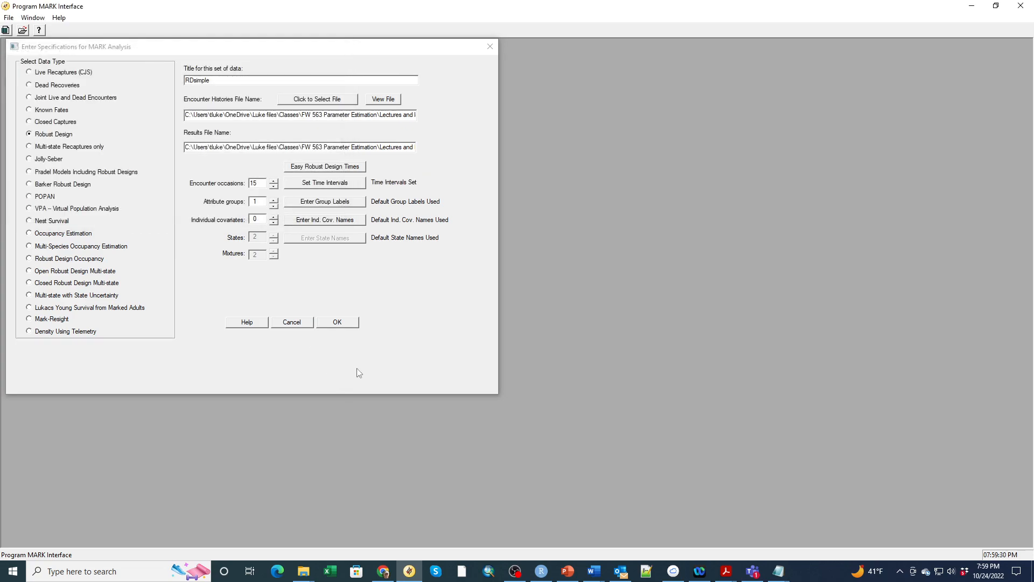
{"action": "left_click", "coordinate": [338, 323]}
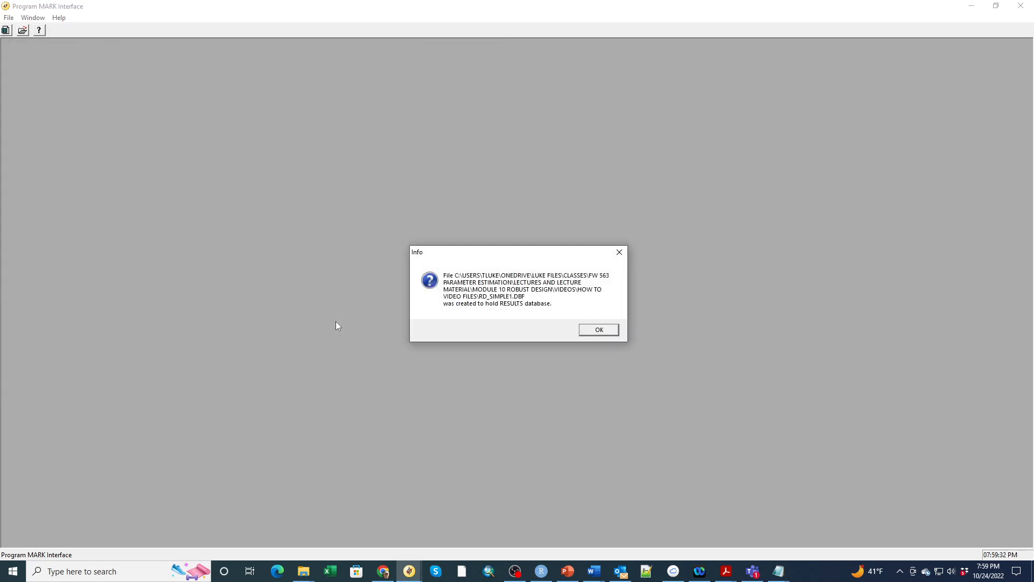
{"action": "left_click", "coordinate": [599, 330]}
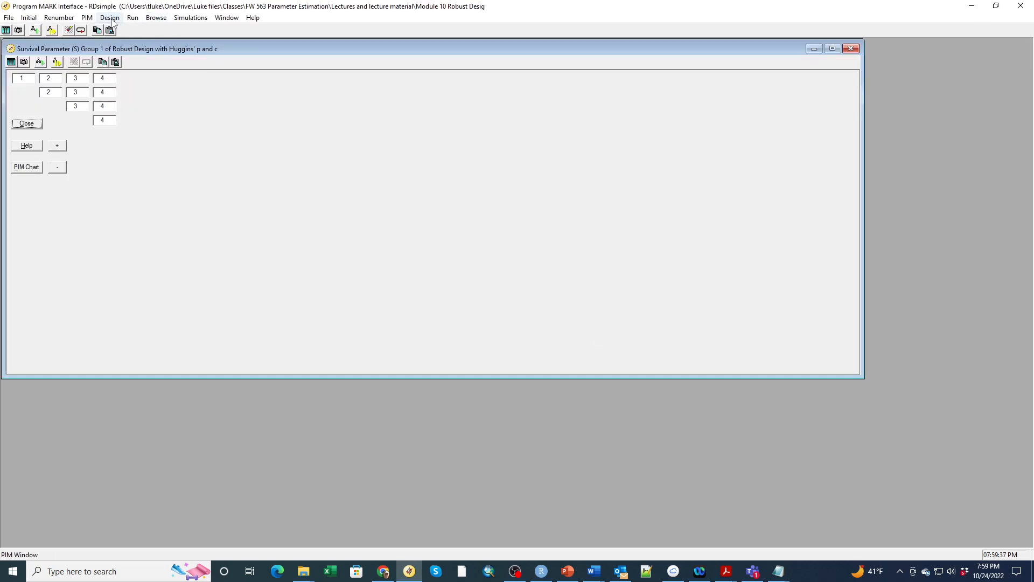
Examine the parameter index chart for survival, gamma, capture and recapture parameters, and close it
{"action": "left_click", "coordinate": [86, 17]}
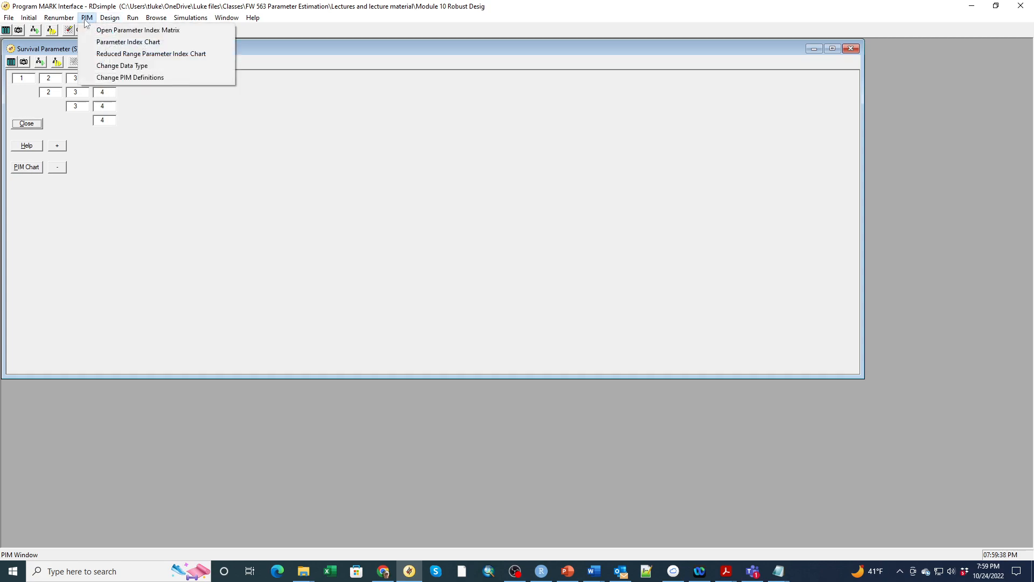
{"action": "left_click", "coordinate": [108, 42]}
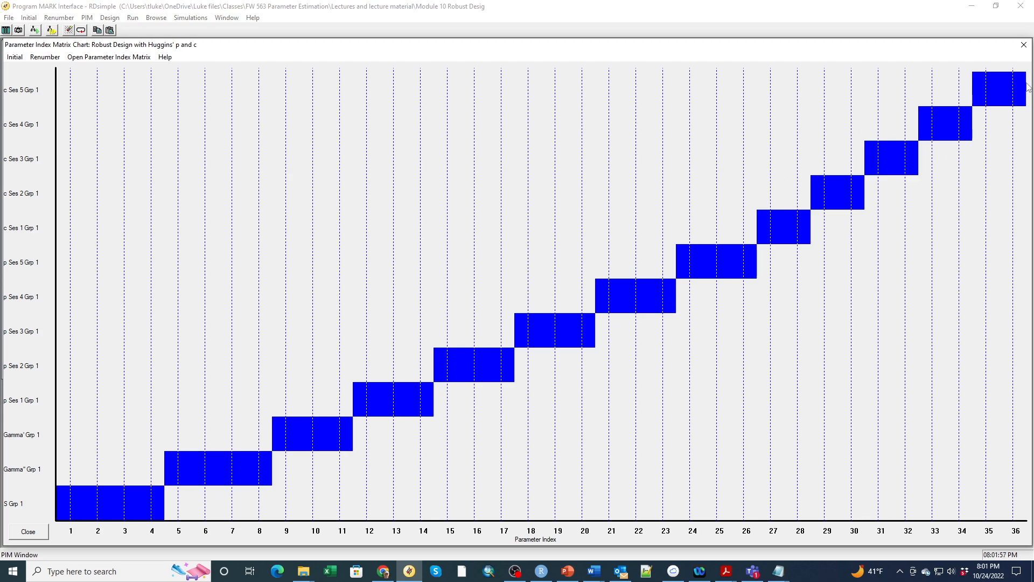
{"action": "left_click", "coordinate": [1025, 45]}
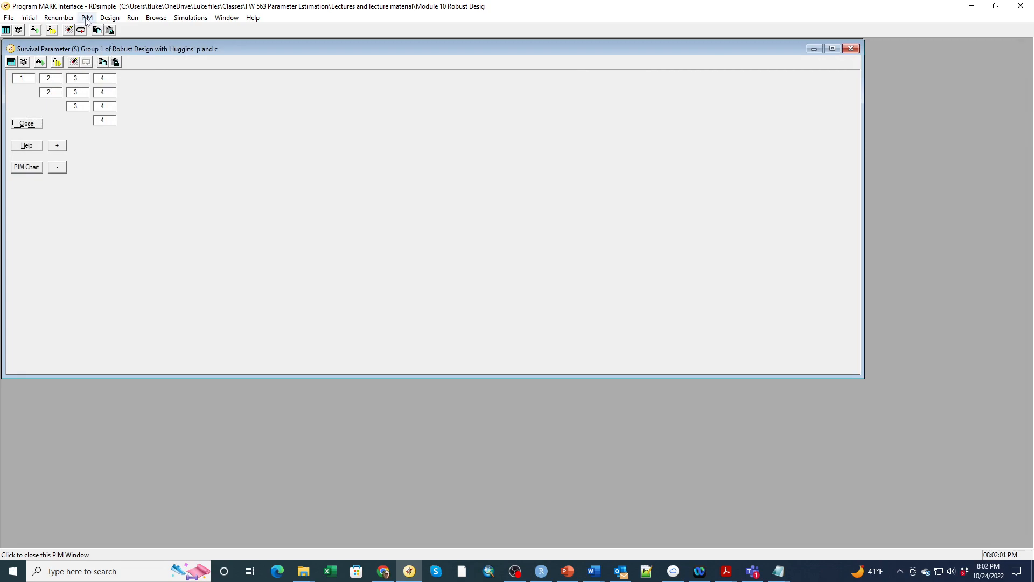
Review the available robust design data types without selecting a new one
{"action": "left_click", "coordinate": [87, 18]}
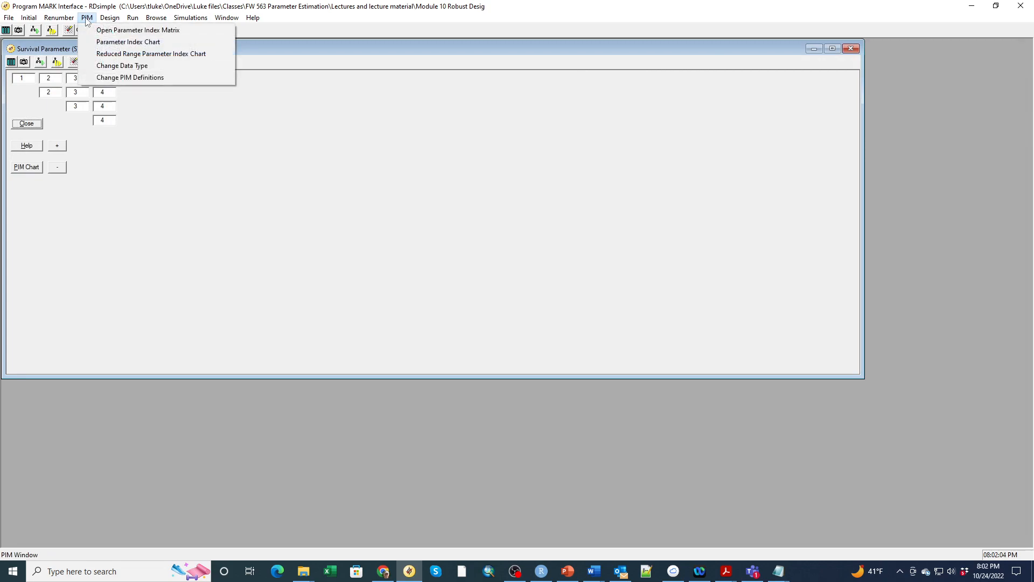
{"action": "left_click", "coordinate": [99, 70]}
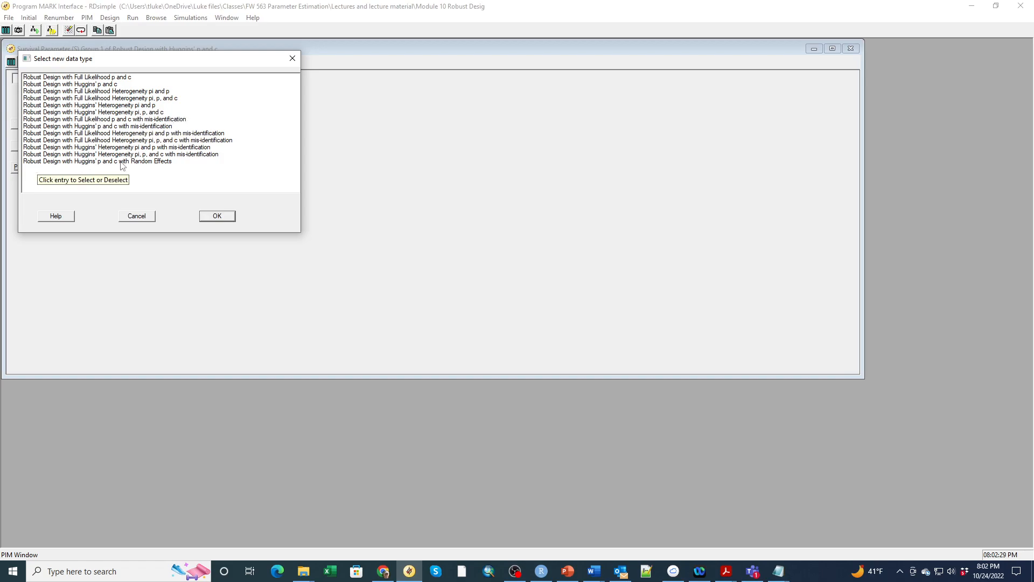
{"action": "left_click", "coordinate": [224, 219]}
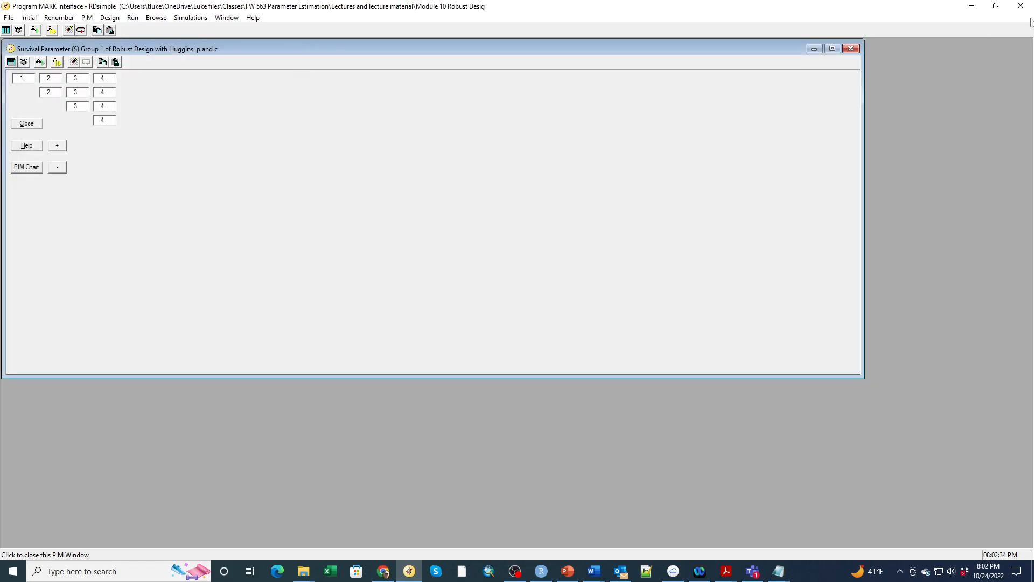